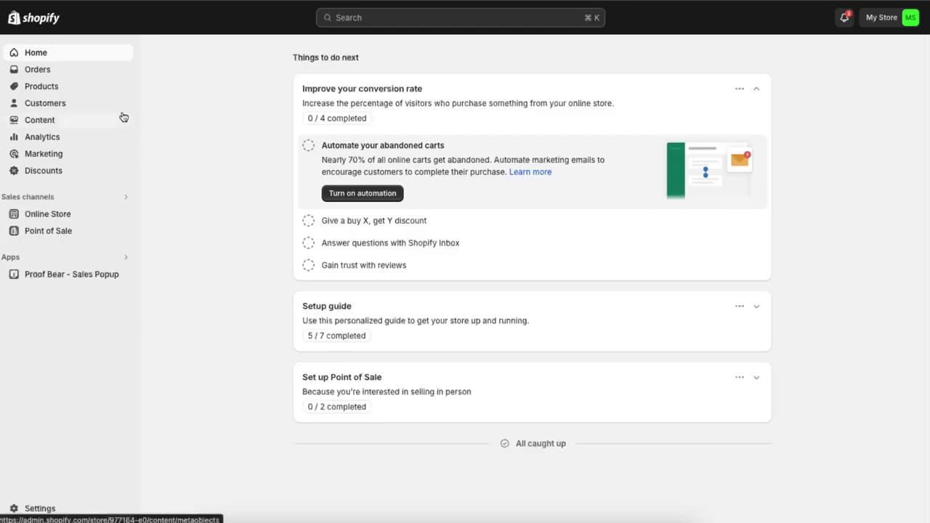
# Search the Shopify App Store for "shopify" and install the Shopify Forms app on the store
pyautogui.click(56, 260)
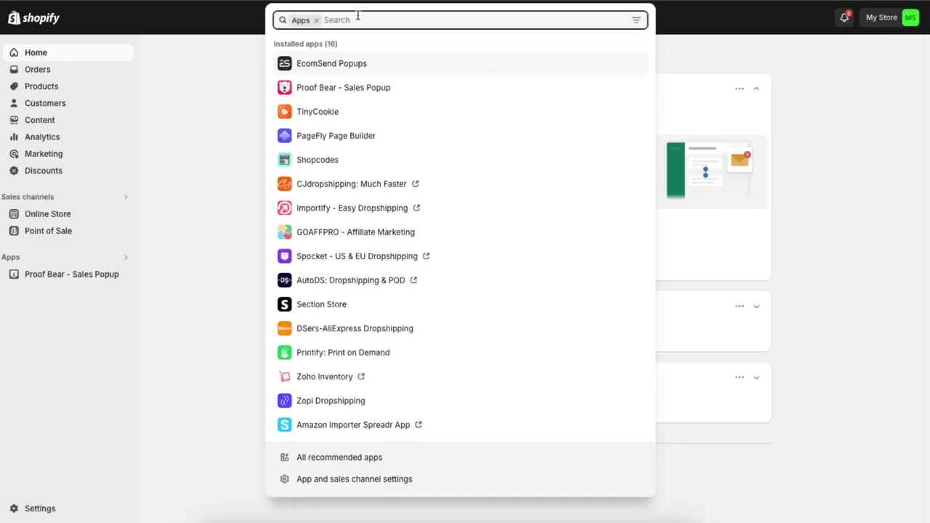
pyautogui.write('shopify')
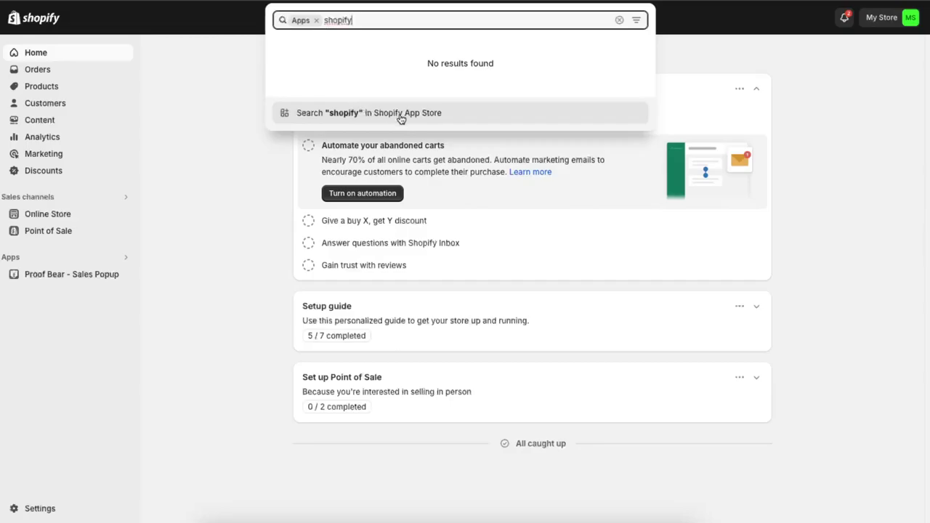
pyautogui.click(425, 113)
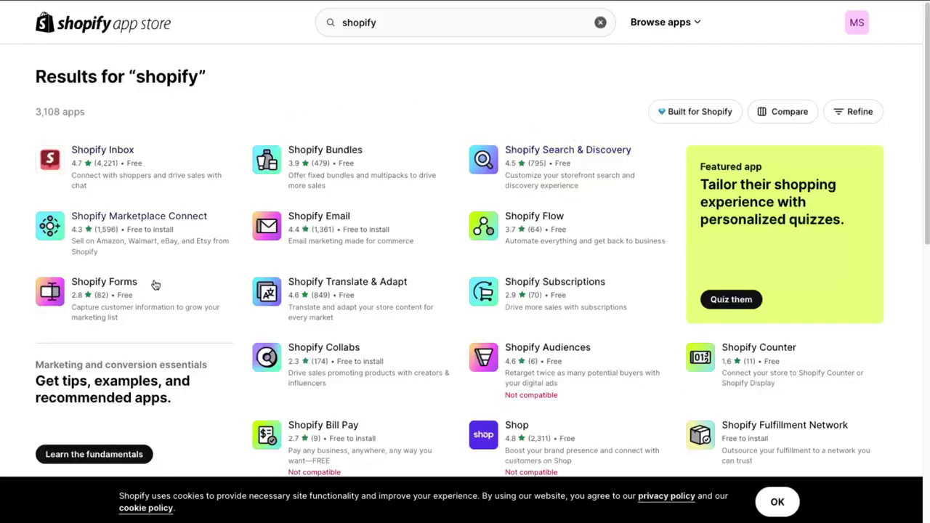
pyautogui.click(106, 291)
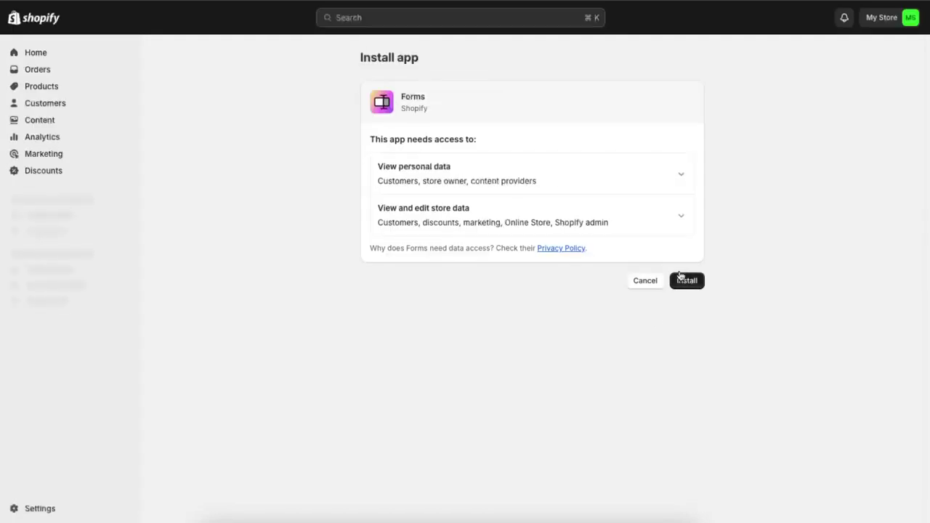
pyautogui.click(693, 287)
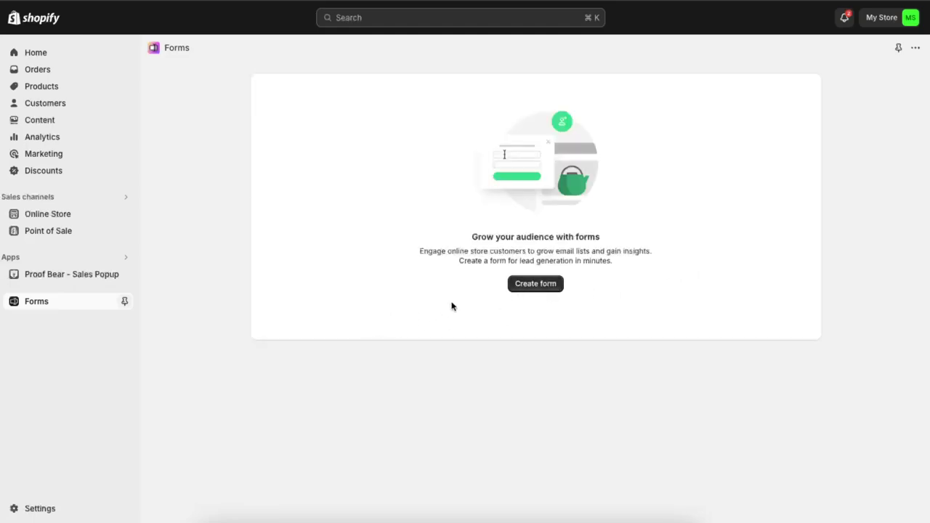
# Create an inline form named "SolveStorm Contact Form Example"
pyautogui.click(510, 287)
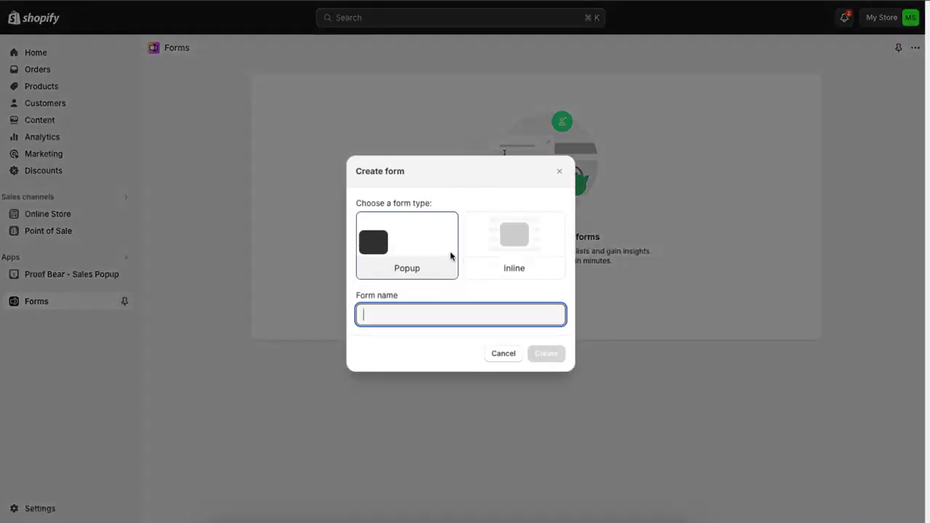
pyautogui.click(368, 205)
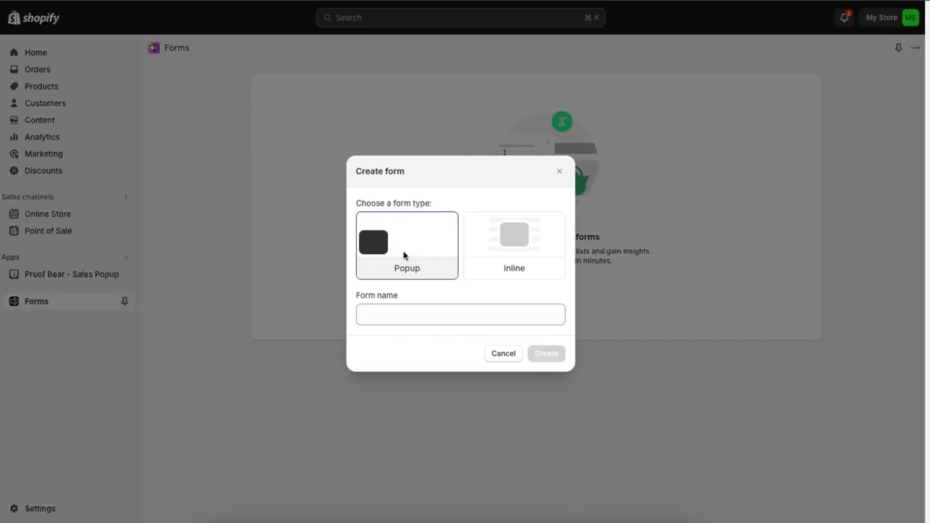
pyautogui.click(544, 265)
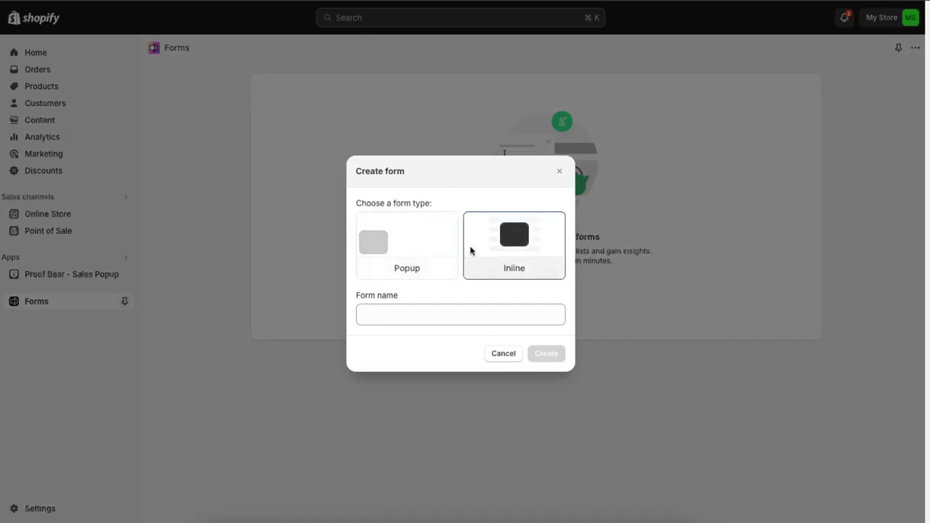
pyautogui.click(504, 316)
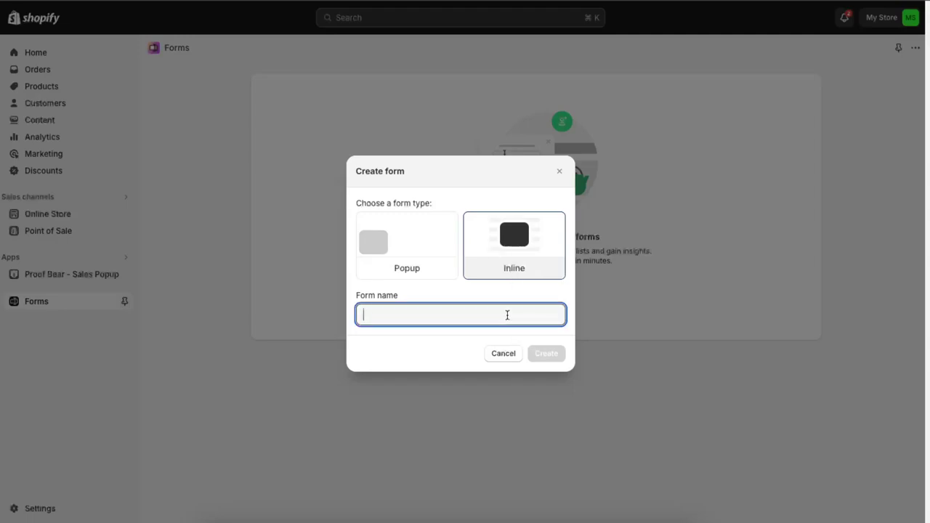
pyautogui.write('Solve')
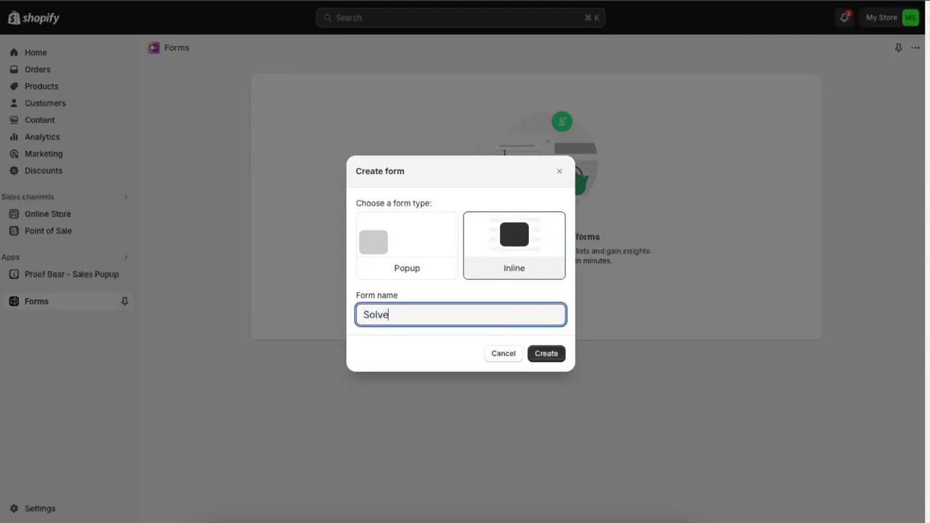
pyautogui.write('Storm Example')
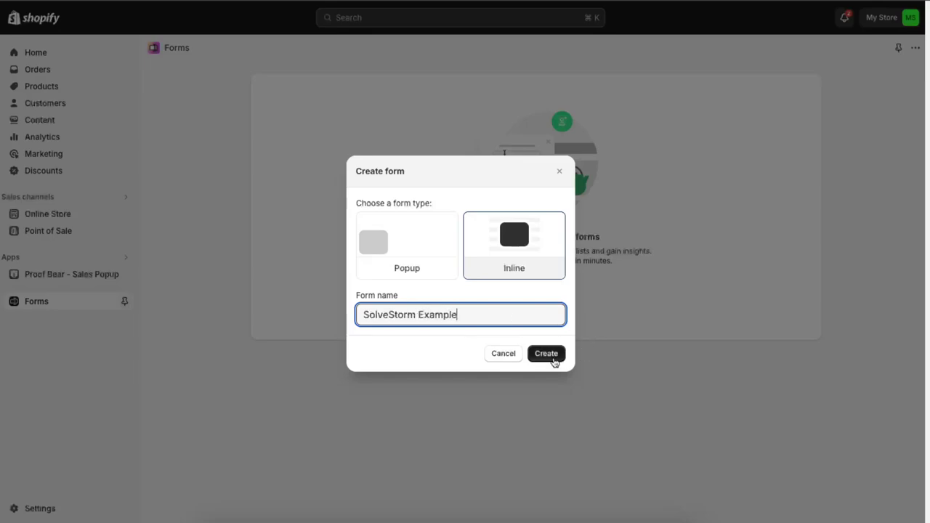
pyautogui.doubleClick(451, 314)
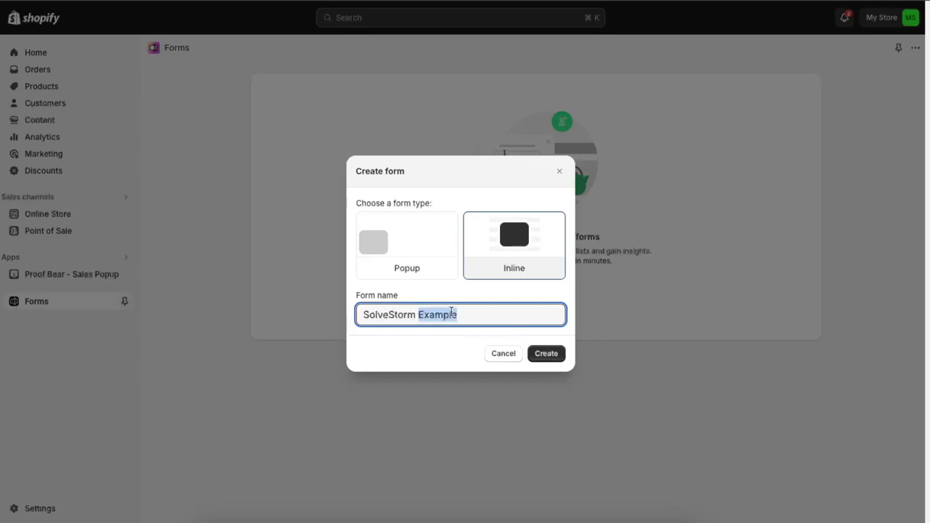
pyautogui.click(471, 318)
pyautogui.write('Contact For')
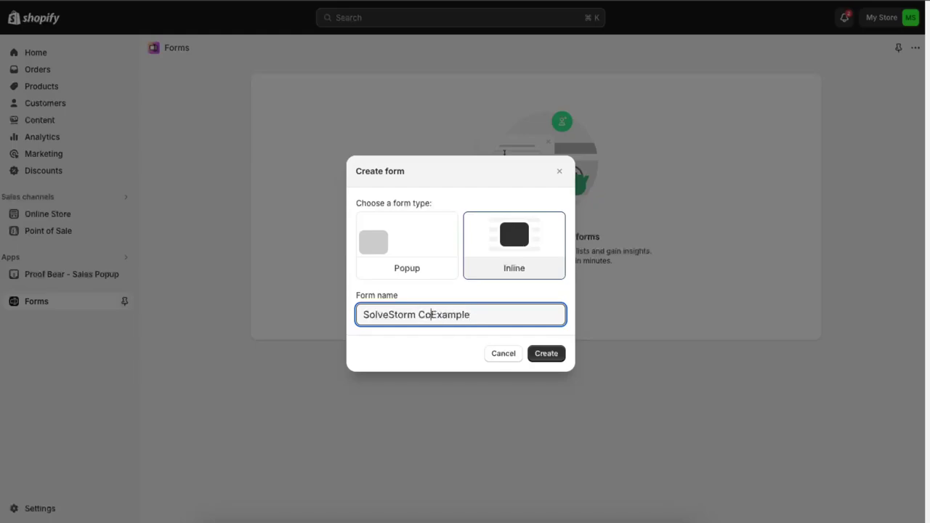
pyautogui.write('m')
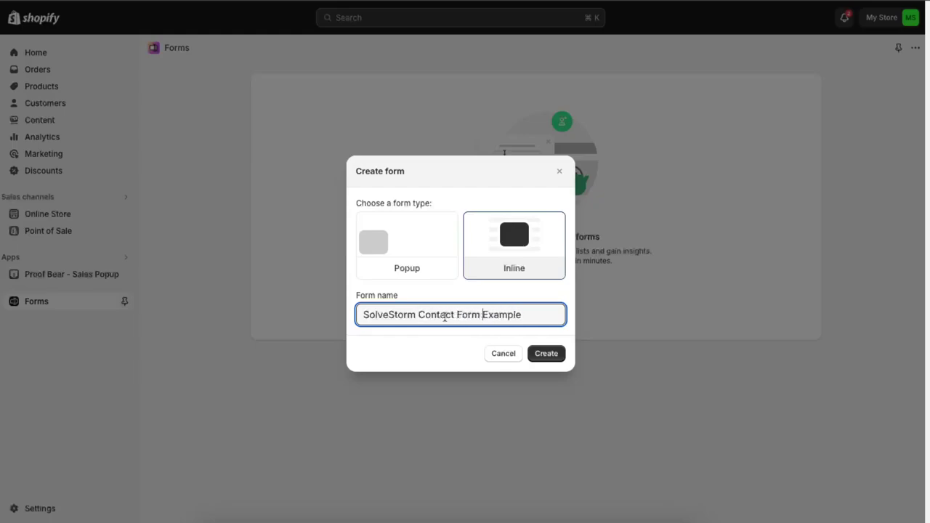
pyautogui.click(545, 356)
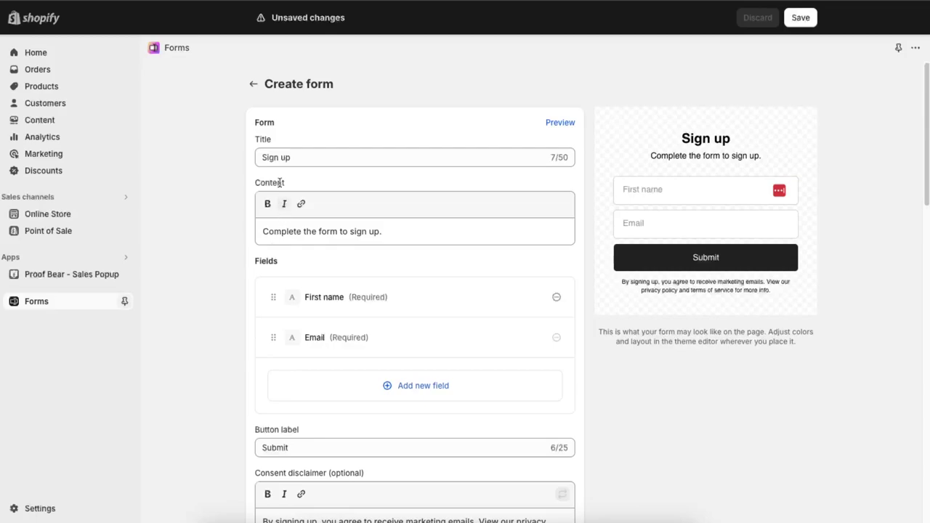
# Examine the form's title, content text and the field types available for adding new fields
pyautogui.click(285, 160)
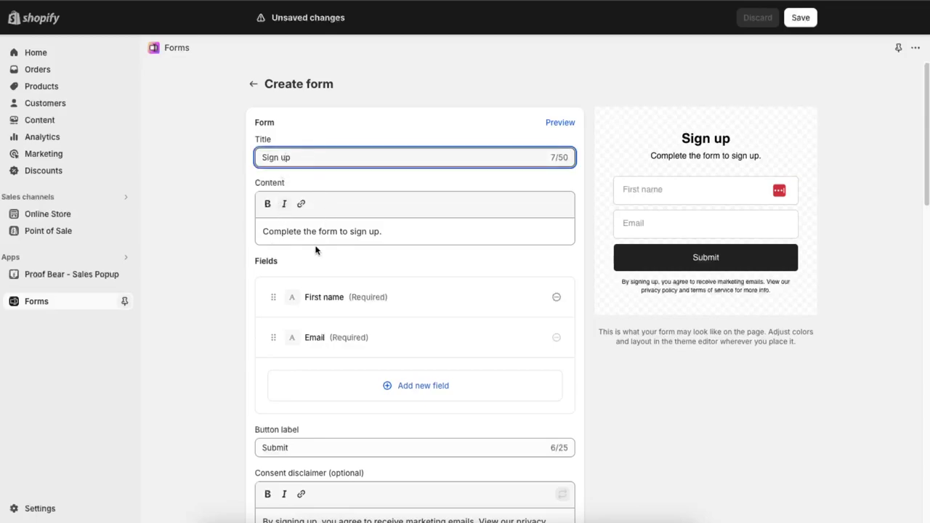
pyautogui.click(386, 232)
pyautogui.scroll(-2, 392, 232)
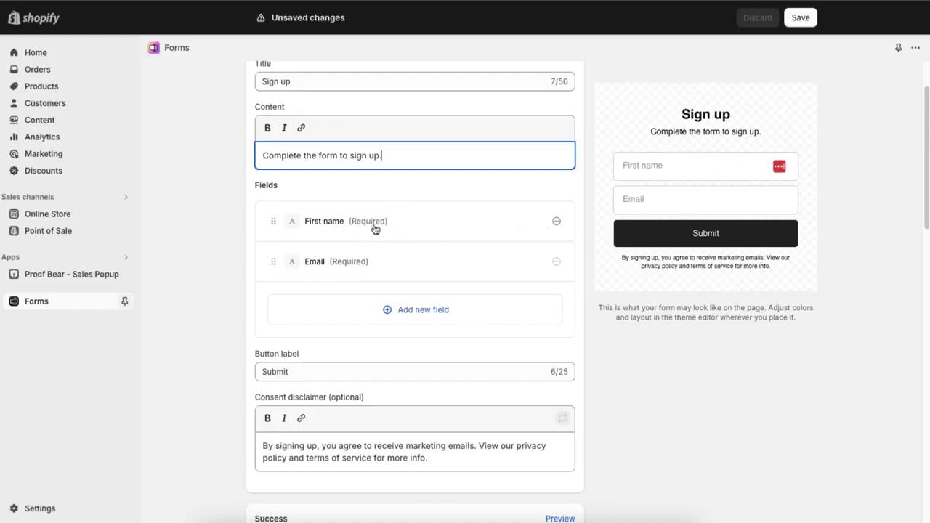
pyautogui.click(441, 308)
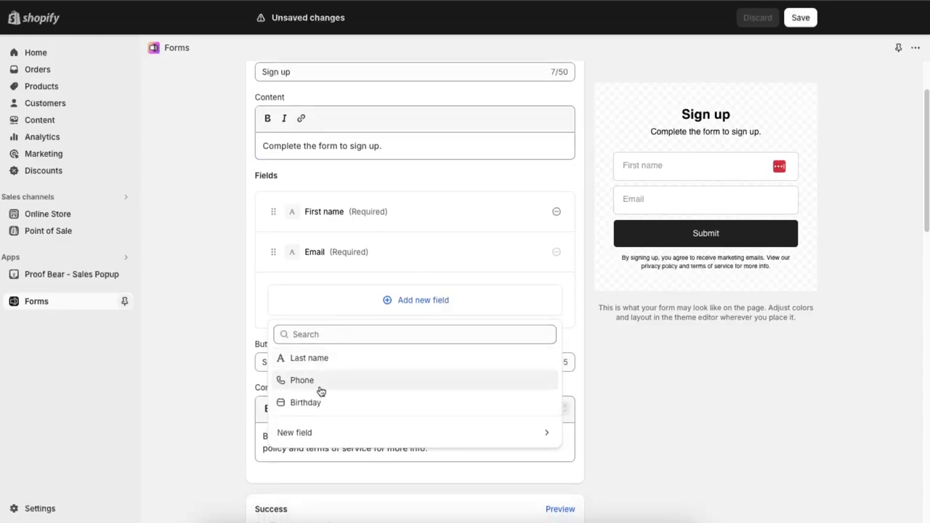
pyautogui.click(329, 439)
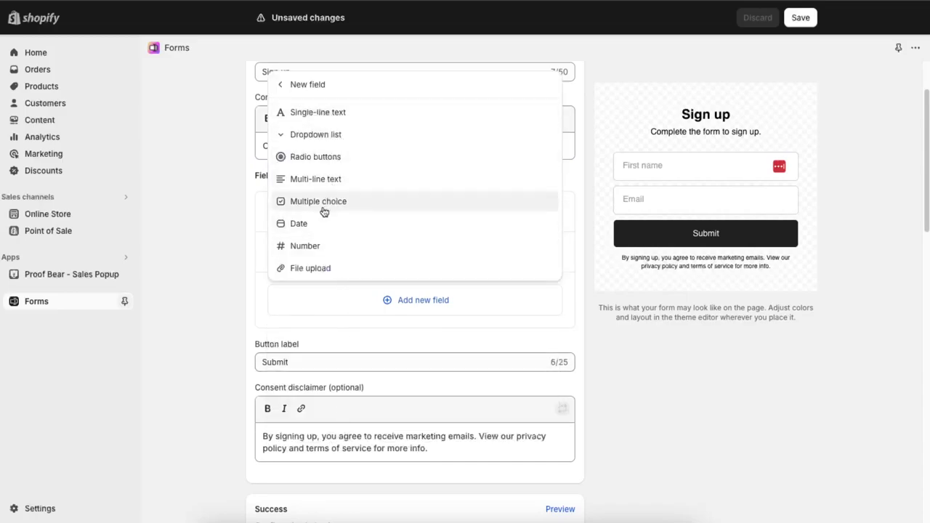
pyautogui.click(649, 380)
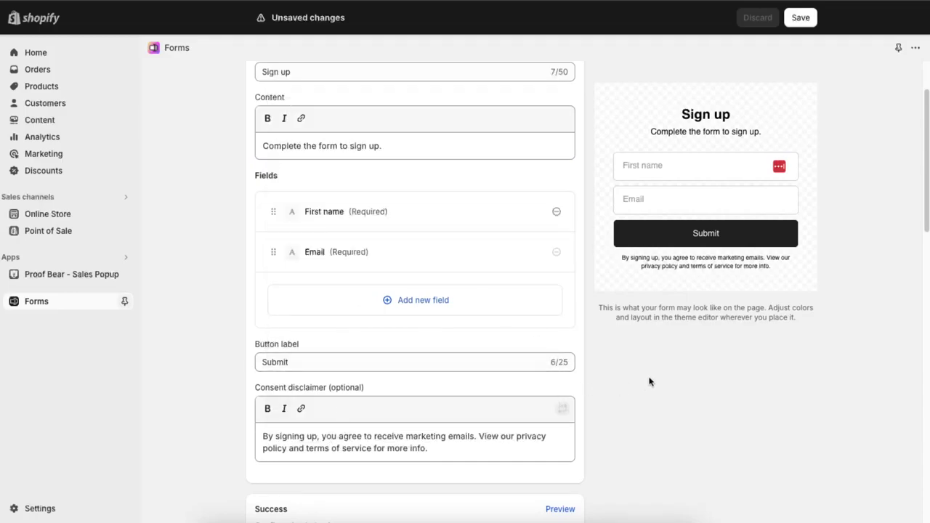
# Examine the form's button label and consent disclaimer, and compare them with the form preview
pyautogui.scroll(-3, 557, 353)
pyautogui.click(400, 265)
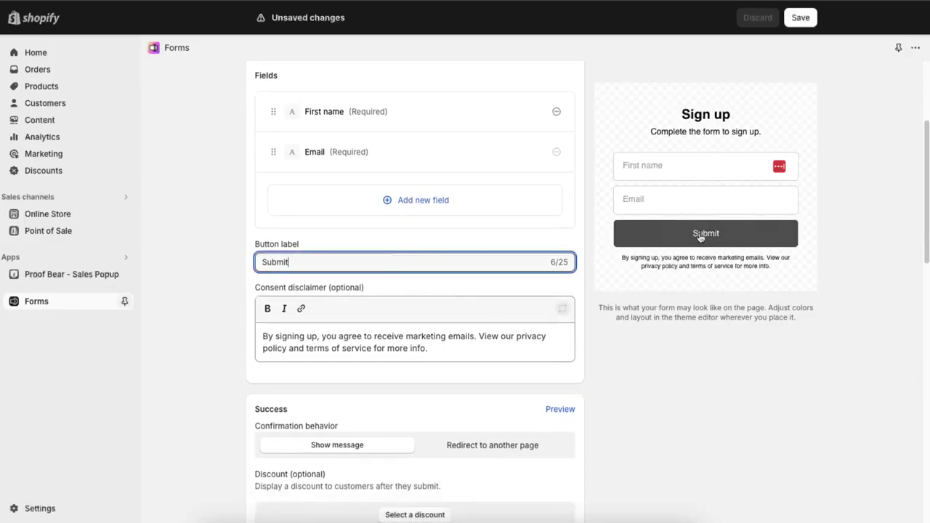
pyautogui.moveTo(268, 338); pyautogui.dragTo(457, 346)
pyautogui.click(472, 353)
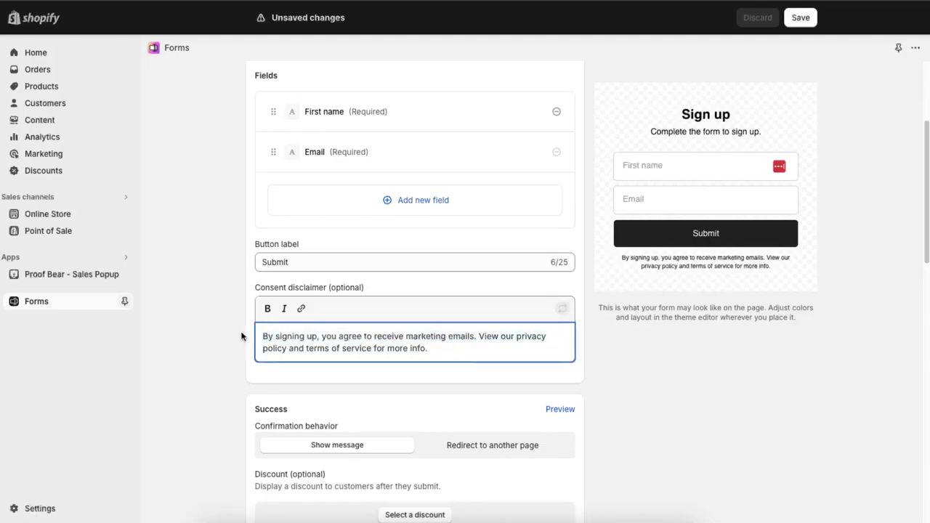
pyautogui.moveTo(741, 265); pyautogui.dragTo(781, 272)
pyautogui.click(510, 338)
pyautogui.scroll(-5, 509, 337)
pyautogui.scroll(-1, 494, 323)
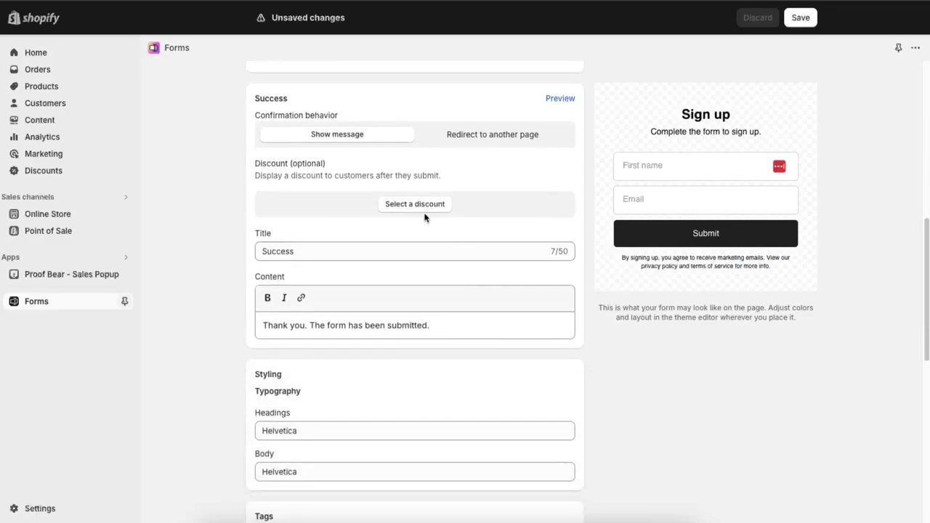
# Compare the redirect and show-message confirmation behaviors, and examine the success message's title and content
pyautogui.click(488, 141)
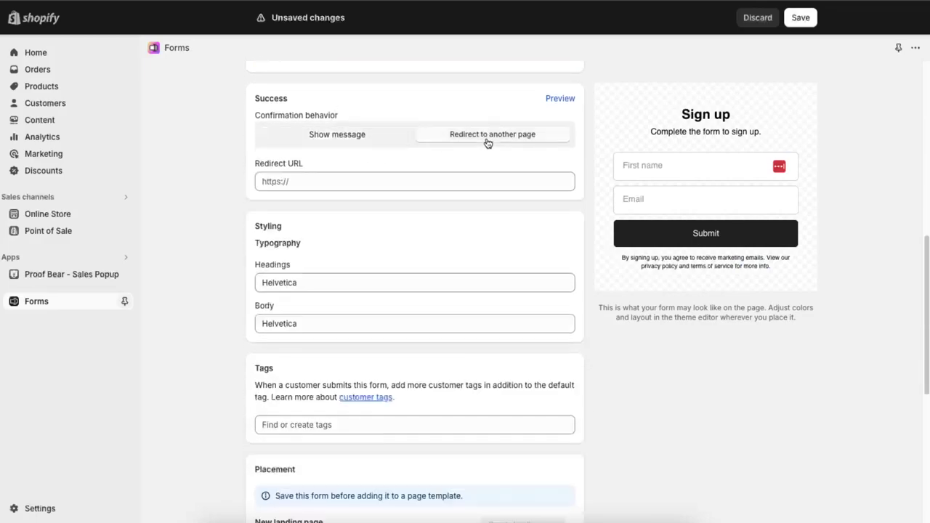
pyautogui.click(347, 143)
pyautogui.click(452, 141)
pyautogui.click(327, 138)
pyautogui.scroll(-1, 386, 284)
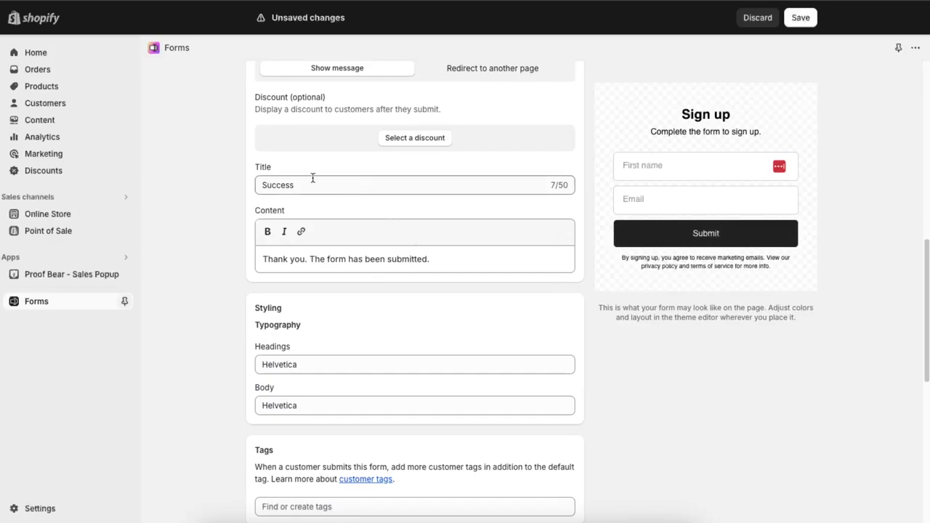
pyautogui.scroll(2, 385, 234)
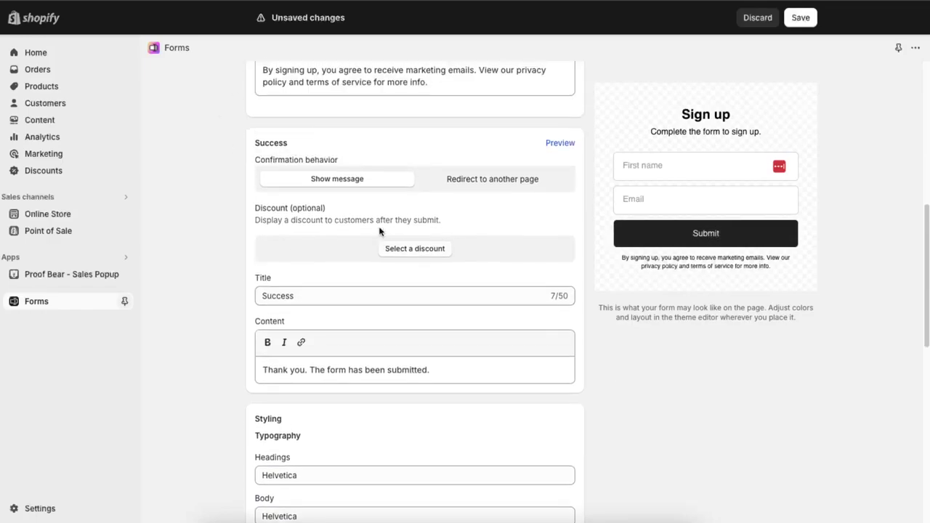
pyautogui.moveTo(305, 300); pyautogui.dragTo(247, 293)
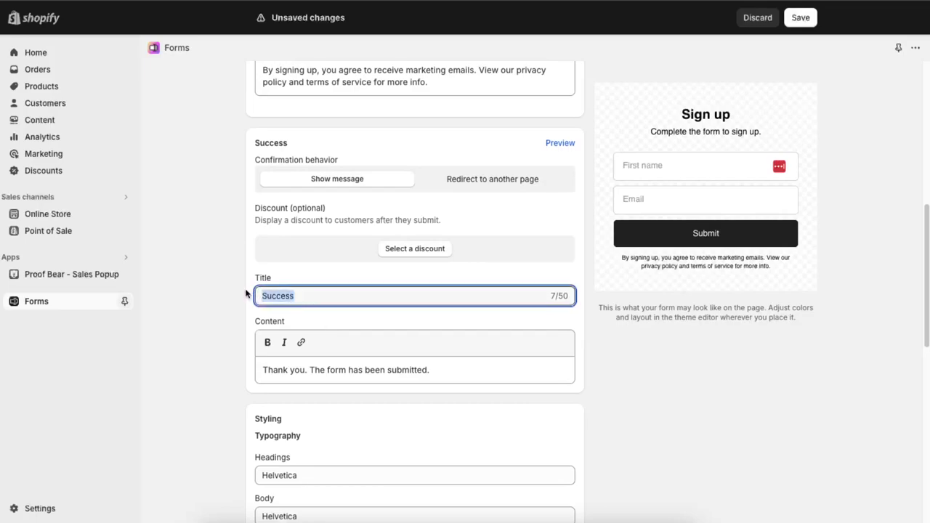
pyautogui.click(278, 369)
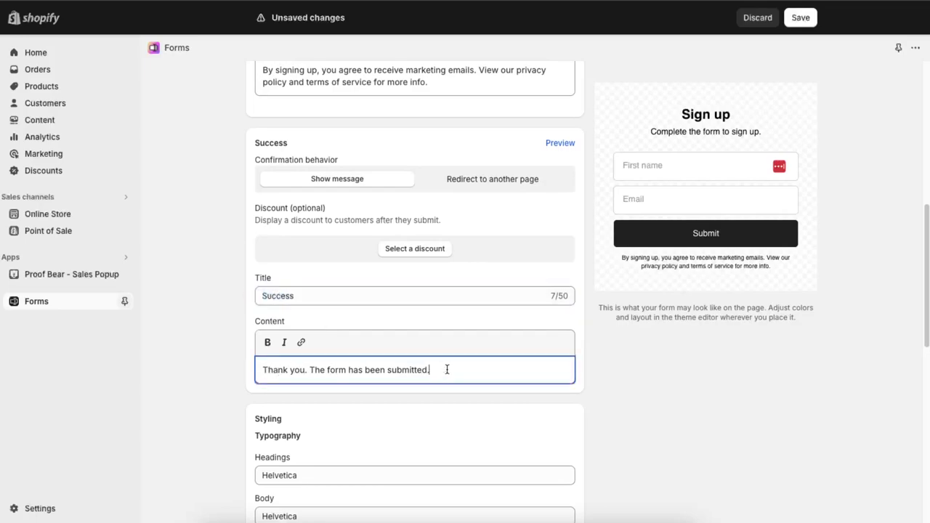
# Set both the headings font and the body font of the form to Alegreya Sans
pyautogui.scroll(-3, 447, 369)
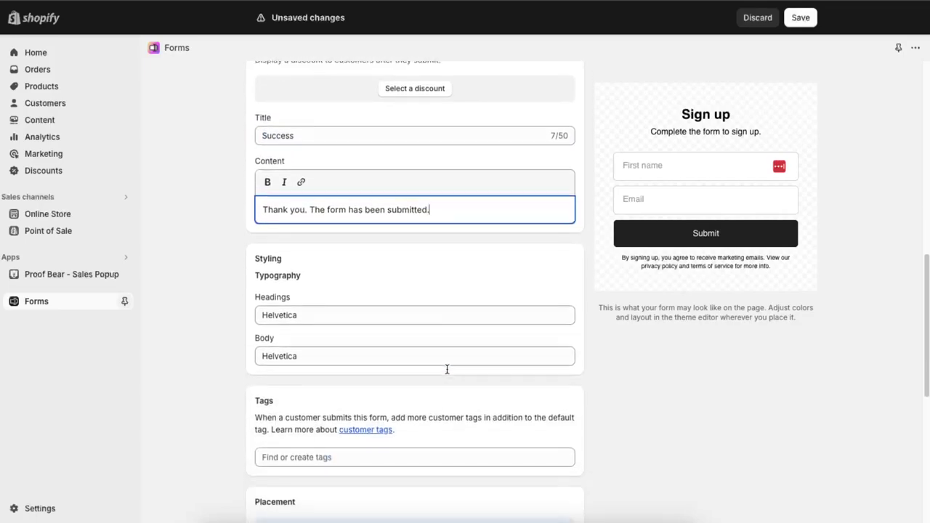
pyautogui.click(312, 227)
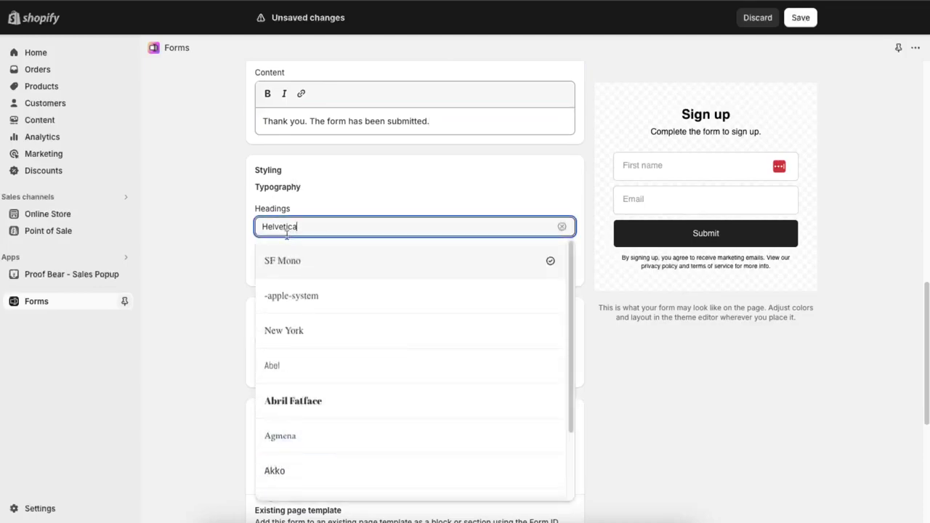
pyautogui.scroll(-1, 363, 347)
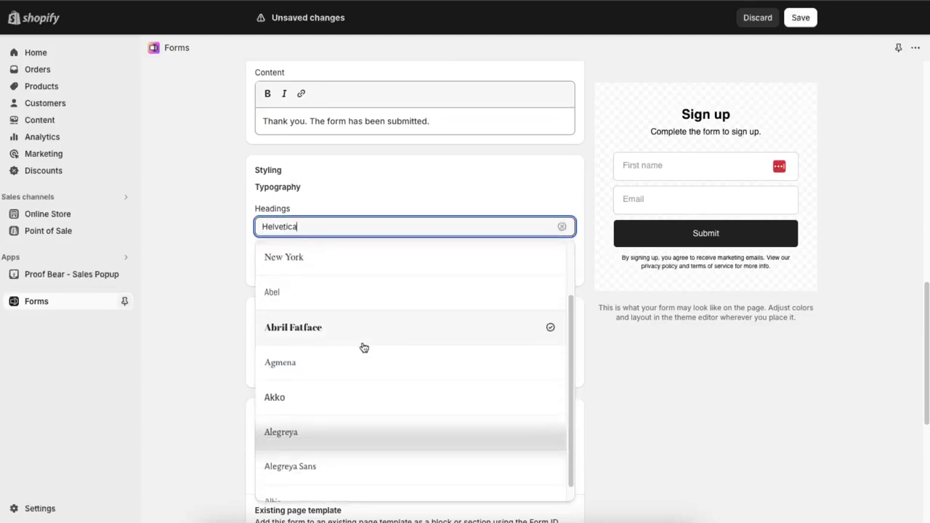
pyautogui.click(327, 463)
pyautogui.click(310, 268)
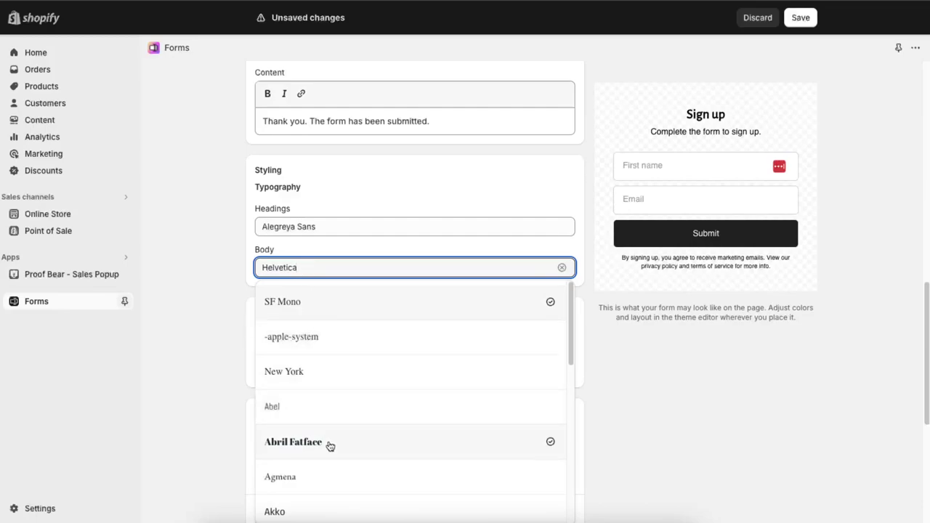
pyautogui.scroll(-3, 327, 444)
pyautogui.click(322, 417)
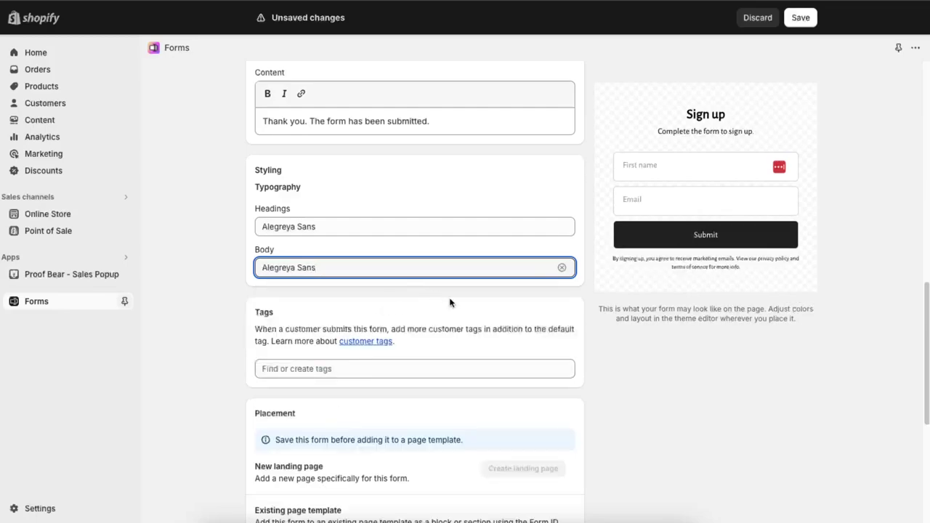
# Review the form's tags, placement and email notification options, and try to save the form
pyautogui.scroll(-2, 449, 302)
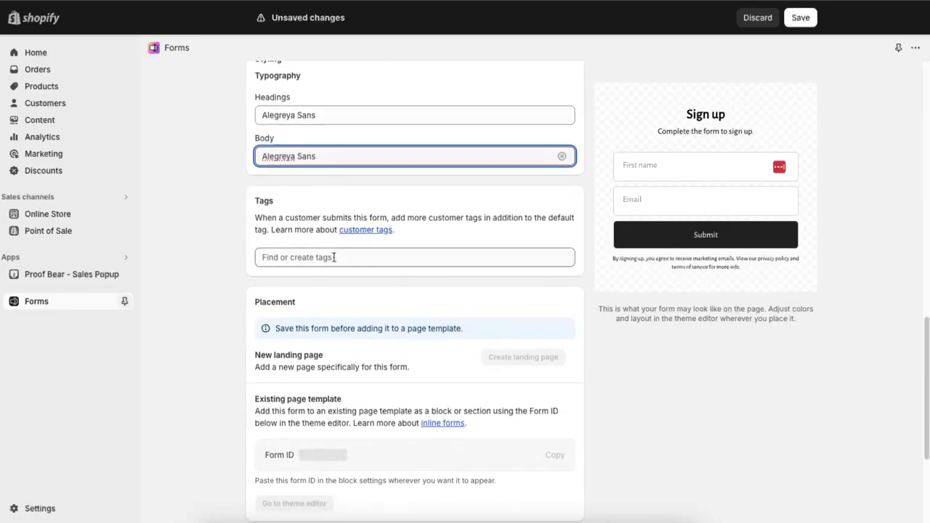
pyautogui.scroll(-3, 384, 261)
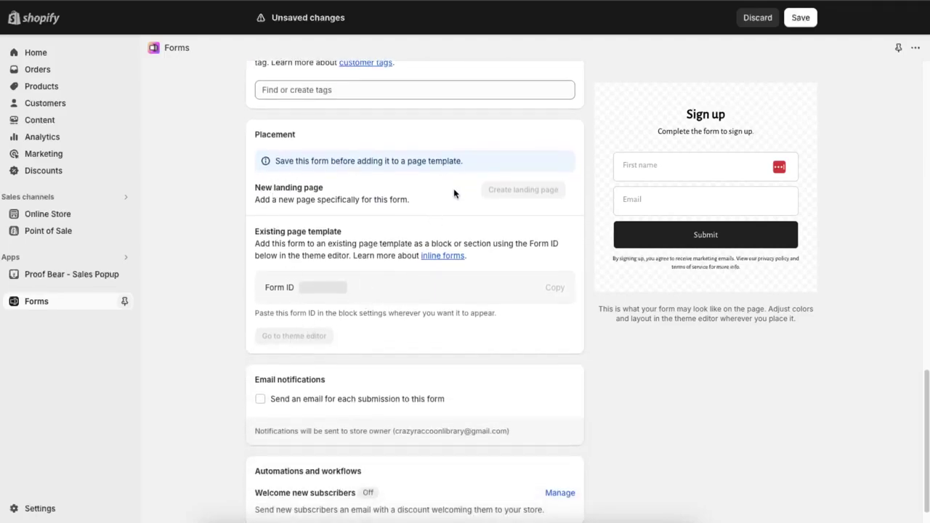
pyautogui.click(802, 19)
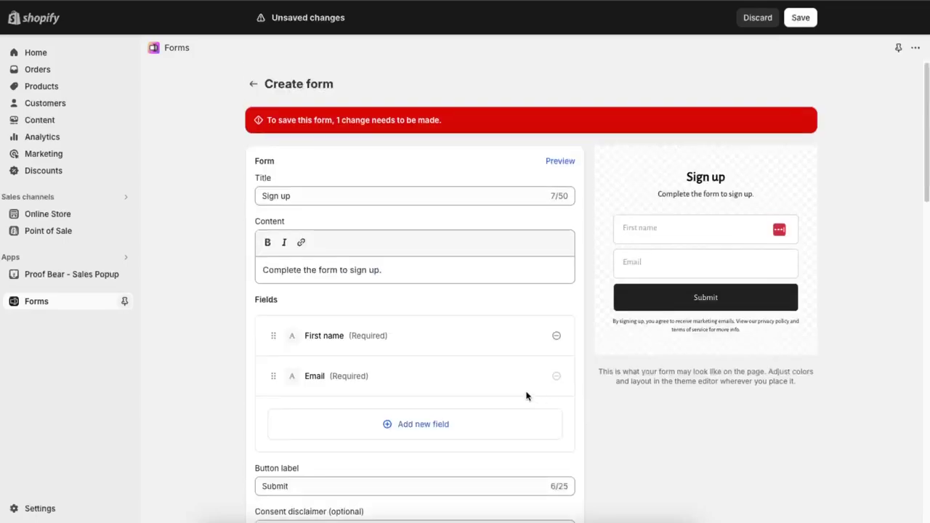
# Examine the save notice, and check the form's fields, button label and consent disclaimer for the required change
pyautogui.moveTo(267, 119); pyautogui.dragTo(433, 120)
pyautogui.click(452, 123)
pyautogui.scroll(-3, 489, 194)
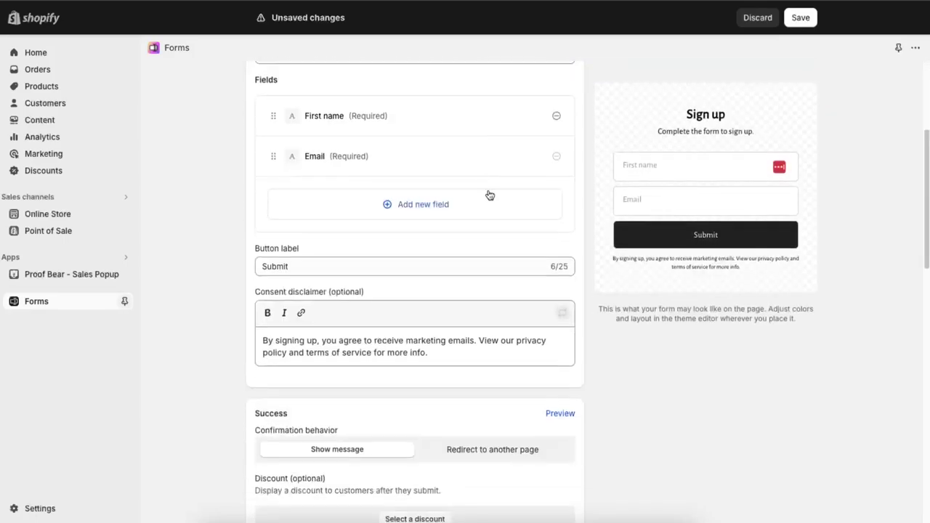
pyautogui.scroll(-4, 489, 195)
pyautogui.scroll(5, 492, 196)
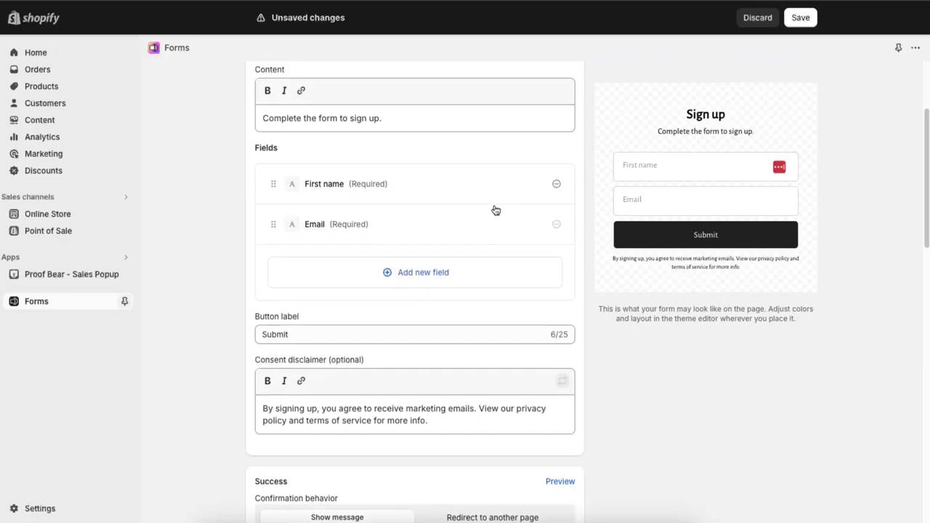
pyautogui.scroll(3, 556, 211)
# Change the form's content text to "Complete this form to sign up" and save the form
pyautogui.click(437, 248)
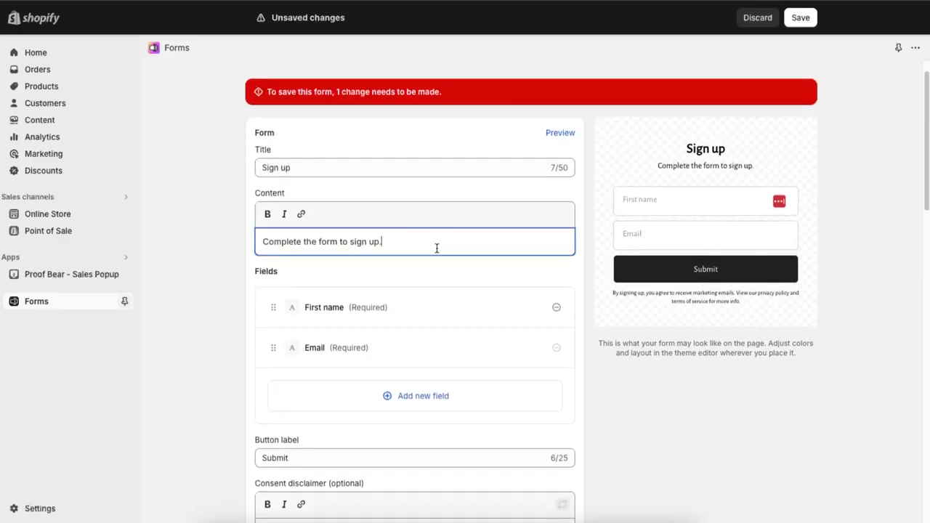
pyautogui.press('BackSpace')
pyautogui.press('BackSpace')
pyautogui.press('BackSpace')
pyautogui.press('BackSpace')
pyautogui.press('BackSpace')
pyautogui.press('BackSpace')
pyautogui.press('BackSpace')
pyautogui.press('BackSpace')
pyautogui.press('BackSpace')
pyautogui.press('BackSpace')
pyautogui.press('BackSpace')
pyautogui.press('BackSpace')
pyautogui.press('BackSpace')
pyautogui.press('BackSpace')
pyautogui.press('BackSpace')
pyautogui.press('BackSpace')
pyautogui.press('BackSpace')
pyautogui.press('BackSpace')
pyautogui.write('is ')
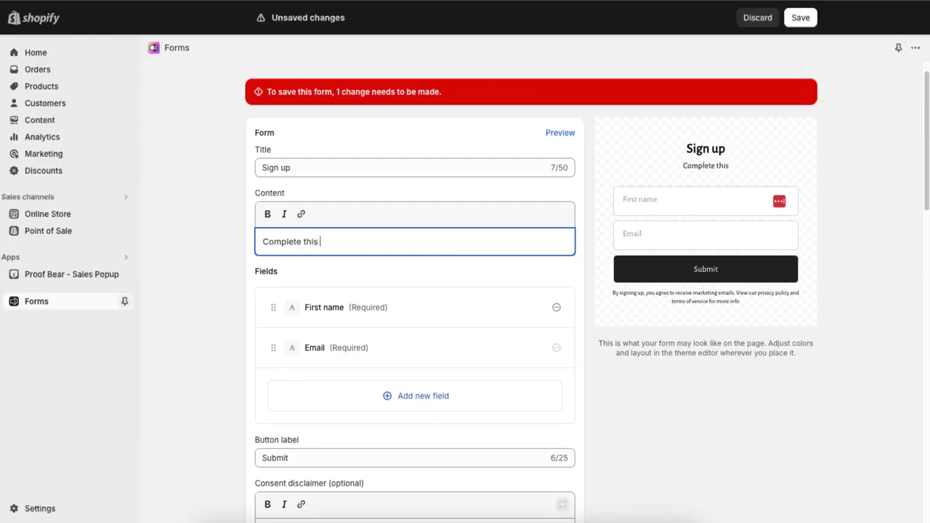
pyautogui.write('form to sign up')
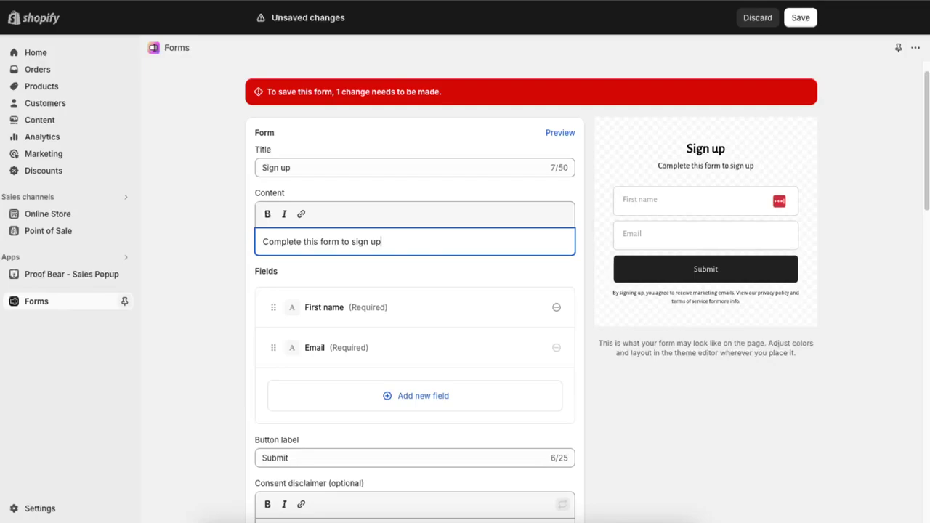
pyautogui.click(797, 20)
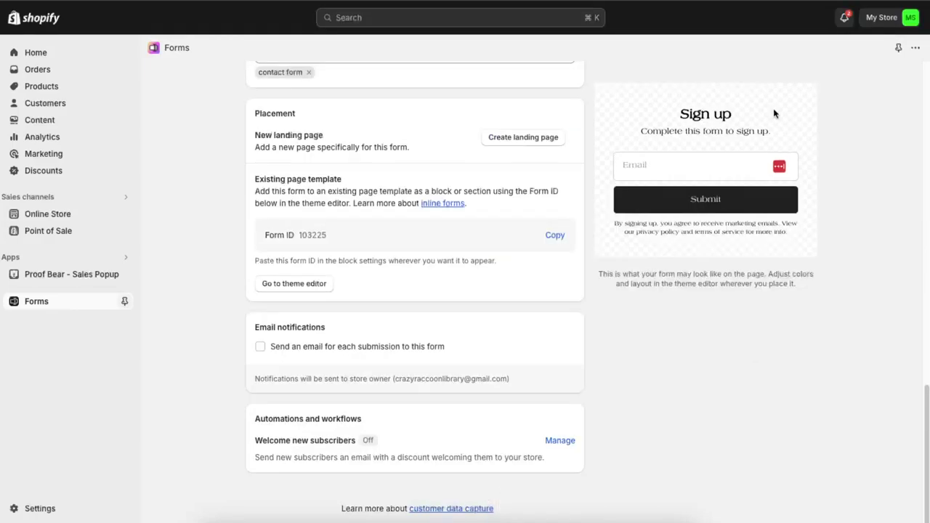
# Create a new landing page for the form titled "SolveStorm Contact Form Example" and finish the landing page setup
pyautogui.scroll(3, 784, 124)
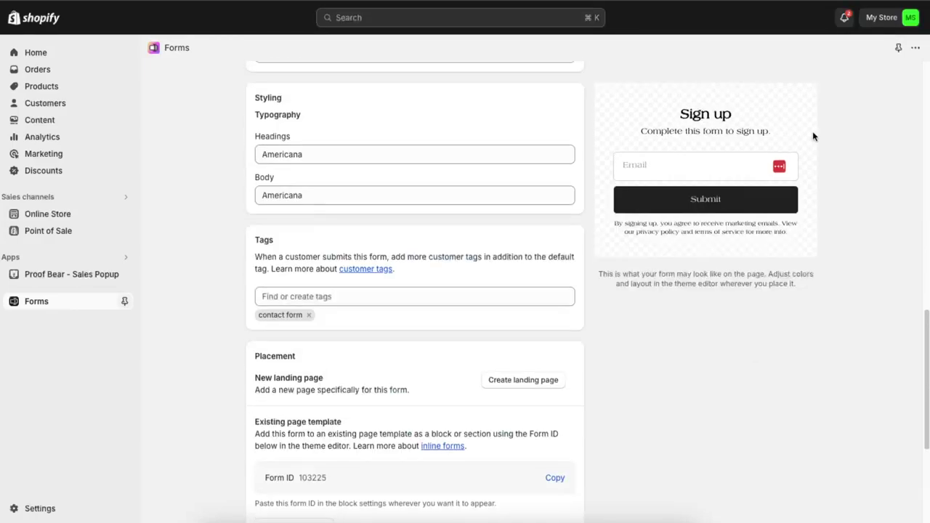
pyautogui.scroll(-5, 644, 262)
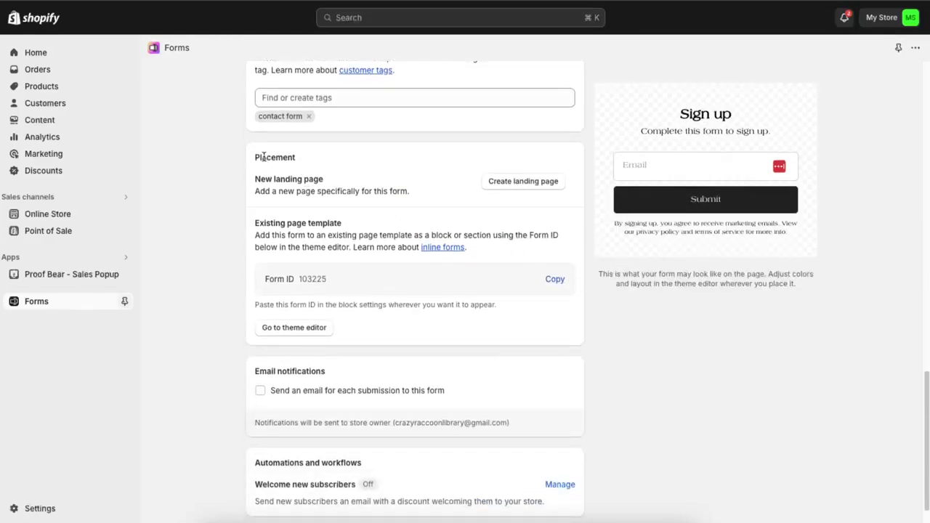
pyautogui.moveTo(259, 179); pyautogui.dragTo(366, 188)
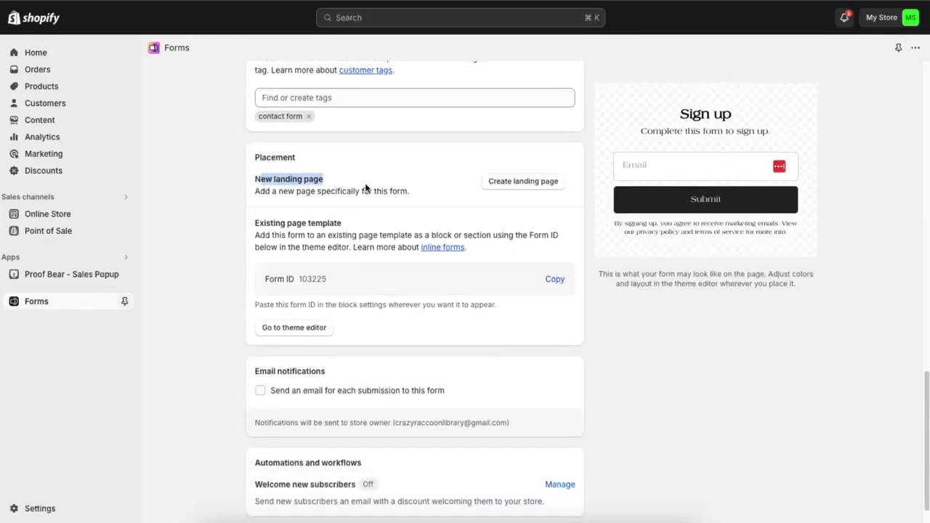
pyautogui.click(494, 183)
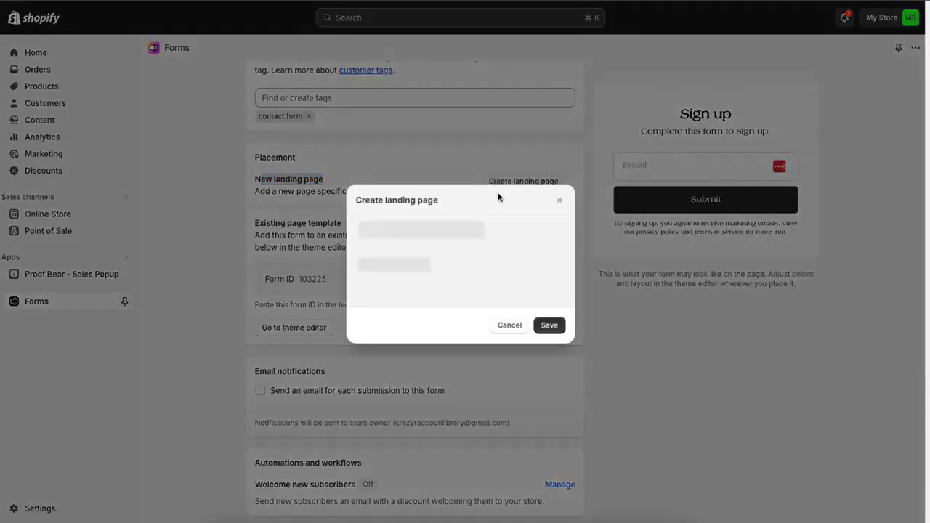
pyautogui.click(415, 265)
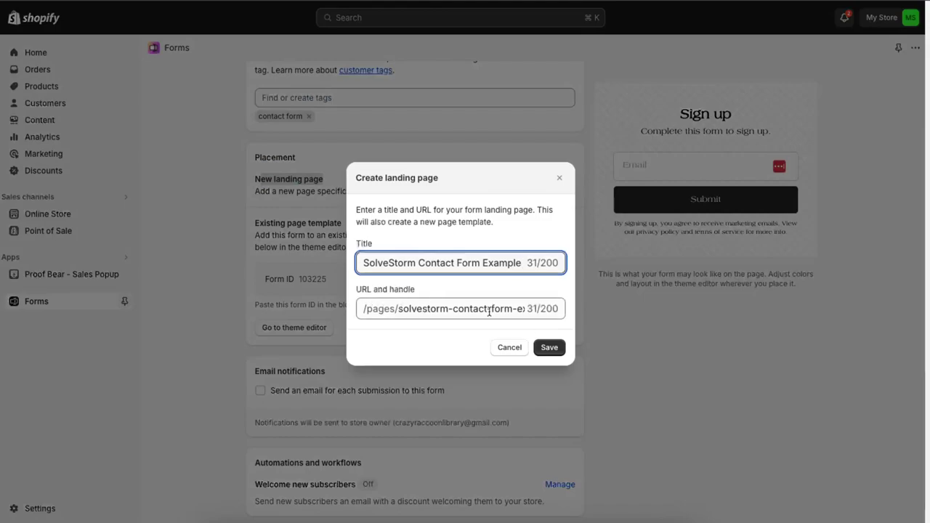
pyautogui.click(551, 349)
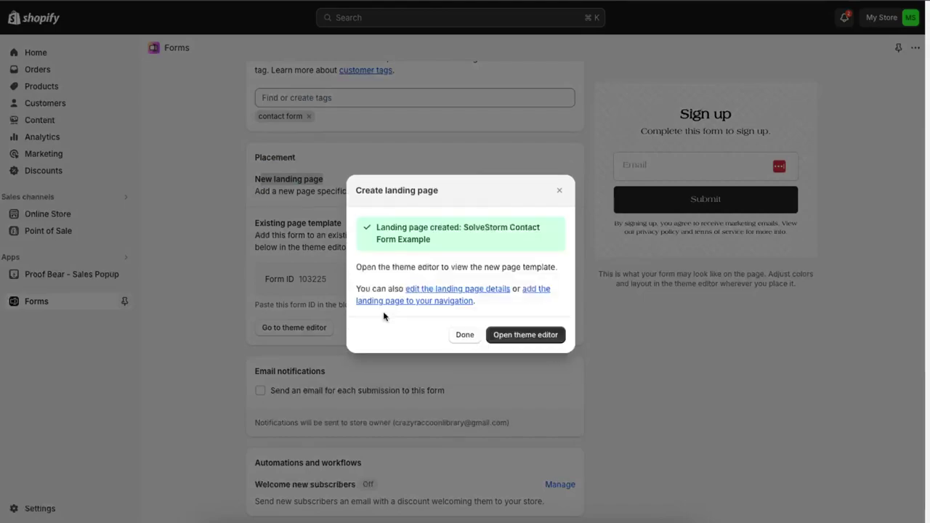
pyautogui.click(526, 335)
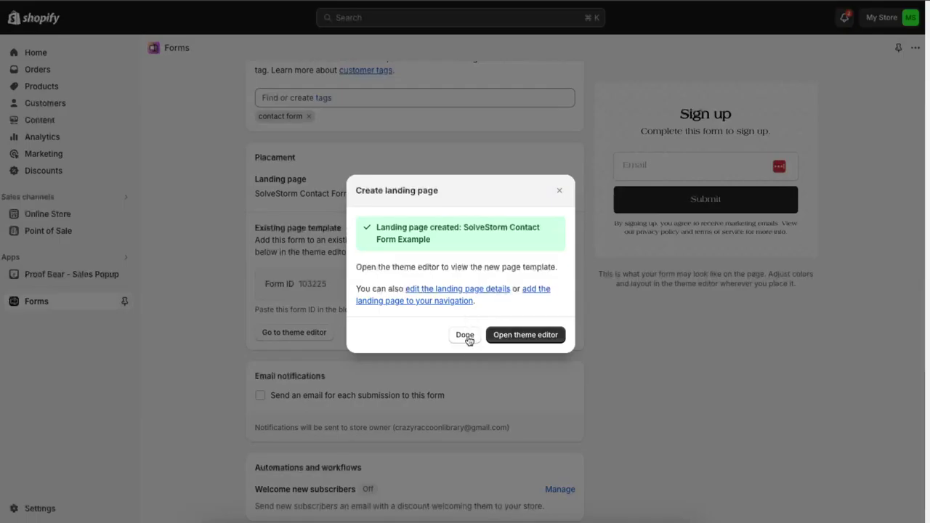
pyautogui.click(466, 335)
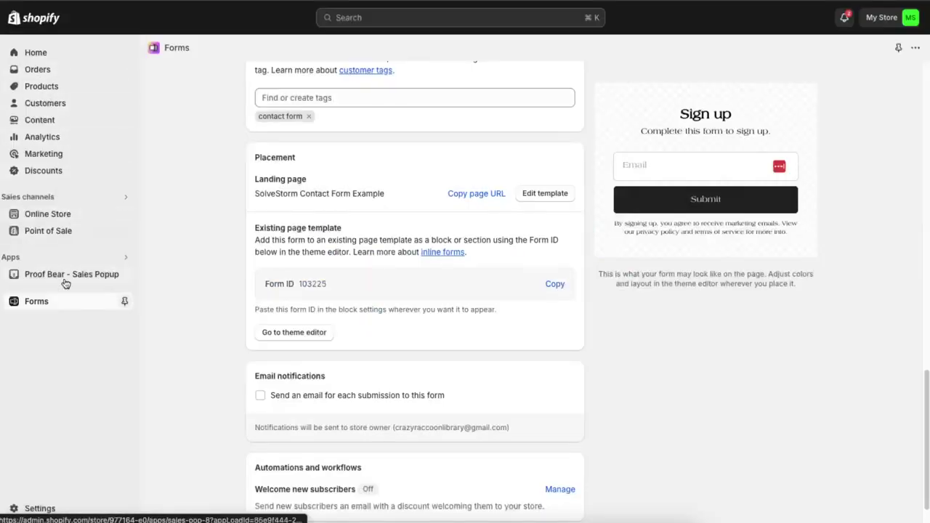
# Open the list of pages in the online store
pyautogui.click(62, 213)
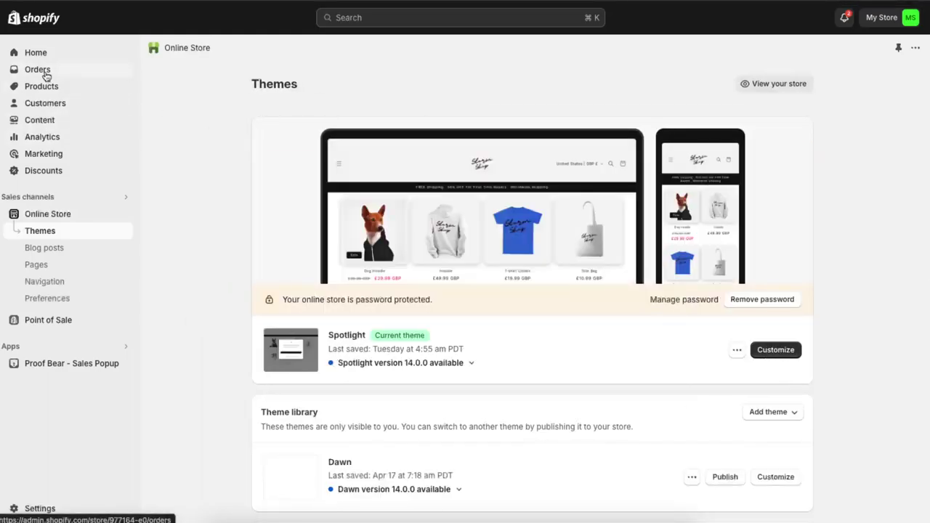
pyautogui.click(34, 266)
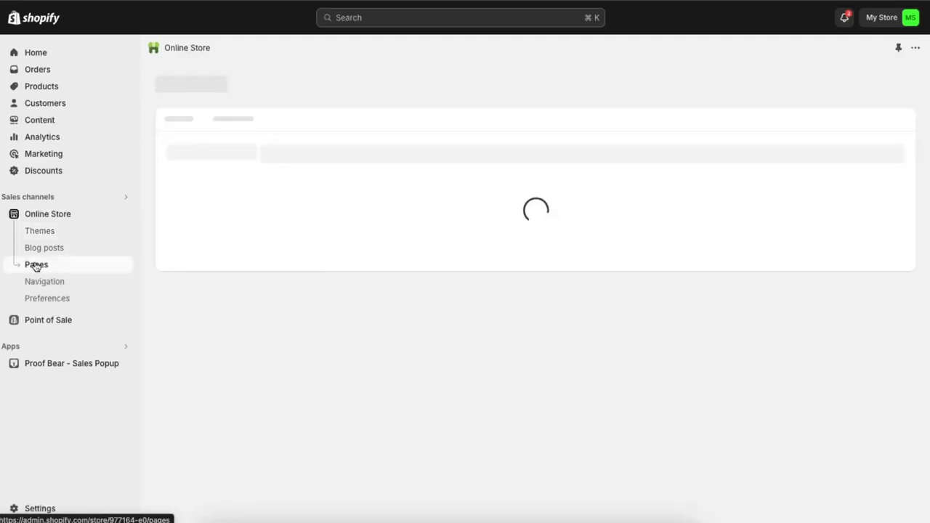
pyautogui.scroll(-1, 324, 286)
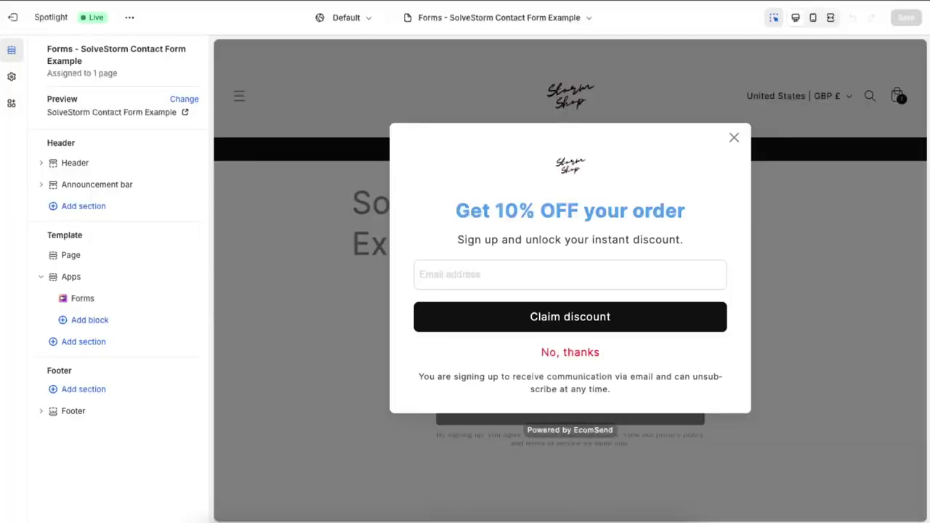
# Dismiss the discount popup in the theme editor preview and examine the contact form landing page
pyautogui.click(734, 140)
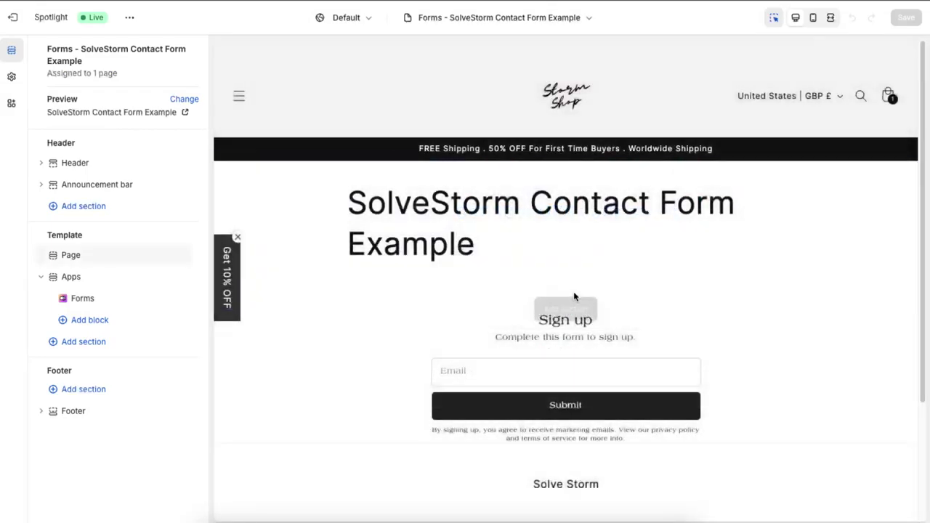
pyautogui.scroll(-1, 801, 275)
pyautogui.scroll(-1, 800, 275)
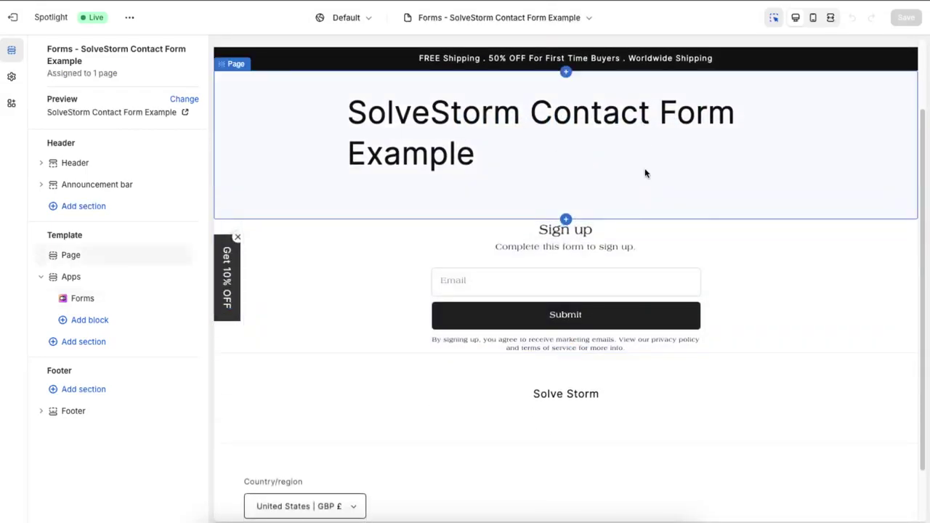
# Examine the settings of the landing page's title section and of its Forms block
pyautogui.click(463, 120)
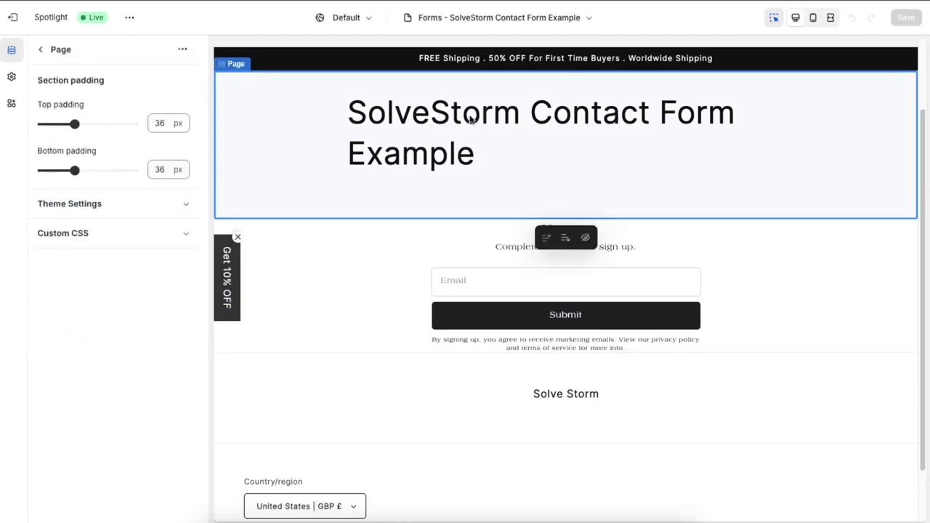
pyautogui.scroll(1, 475, 151)
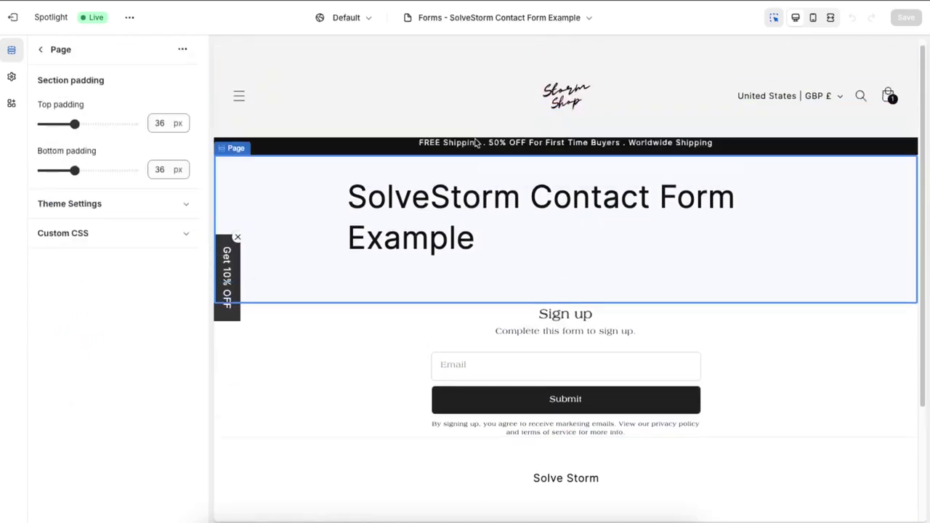
pyautogui.scroll(-1, 727, 276)
pyautogui.click(775, 251)
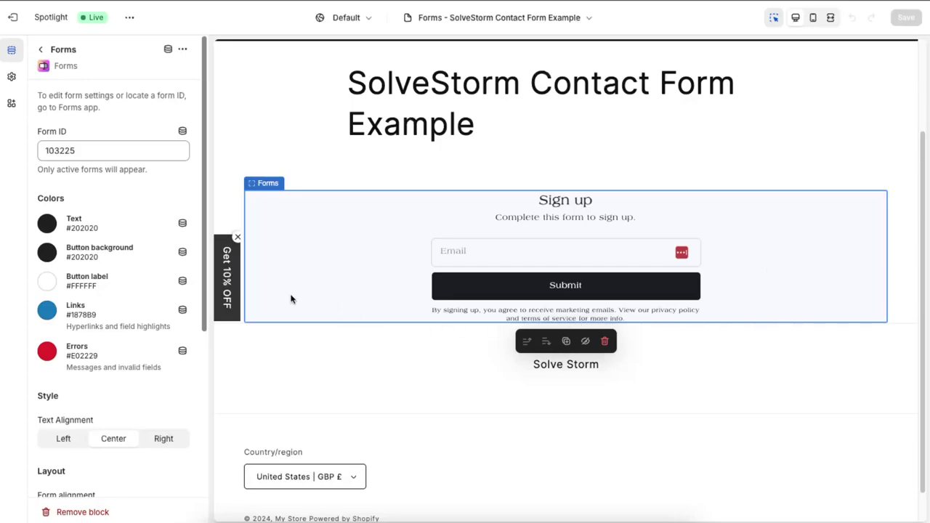
pyautogui.scroll(1, 314, 294)
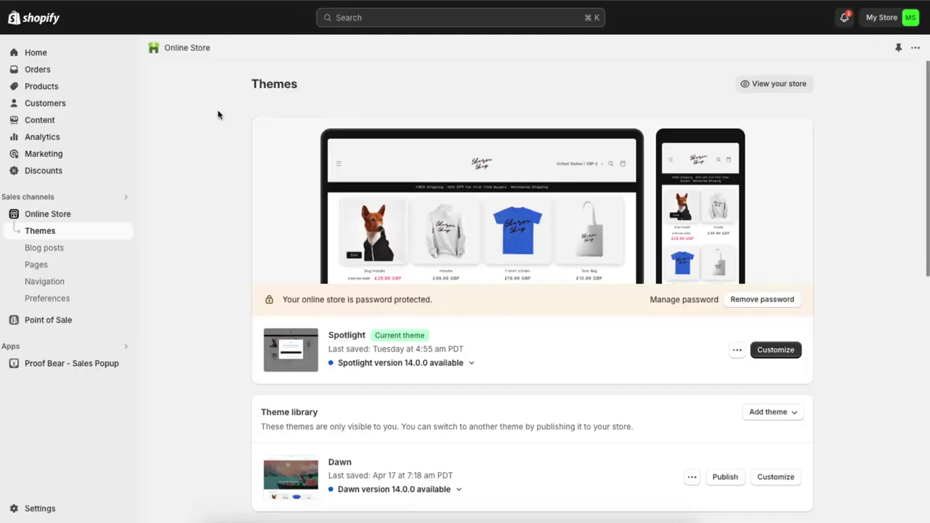
# Customize the Spotlight theme and visit the SolveStorm Contact Form Example page through the storefront's drawer menu to check the form
pyautogui.click(775, 350)
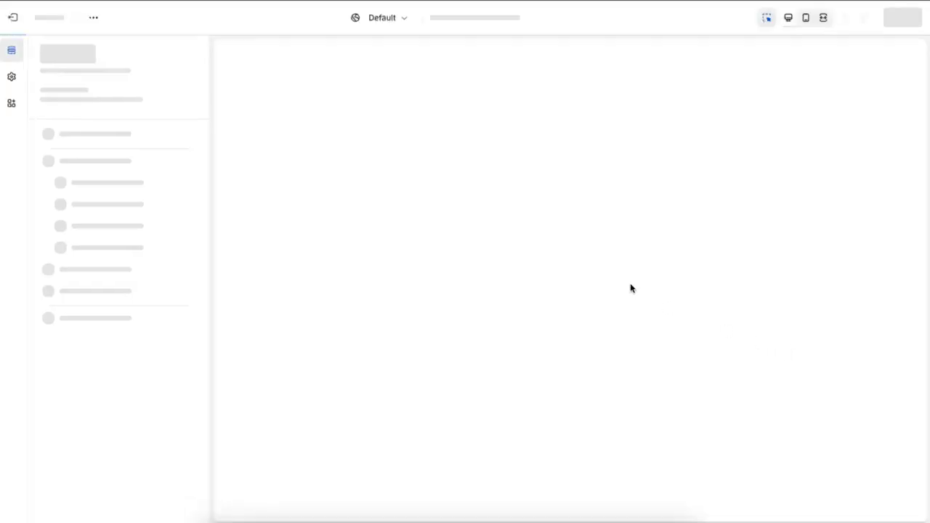
pyautogui.click(242, 102)
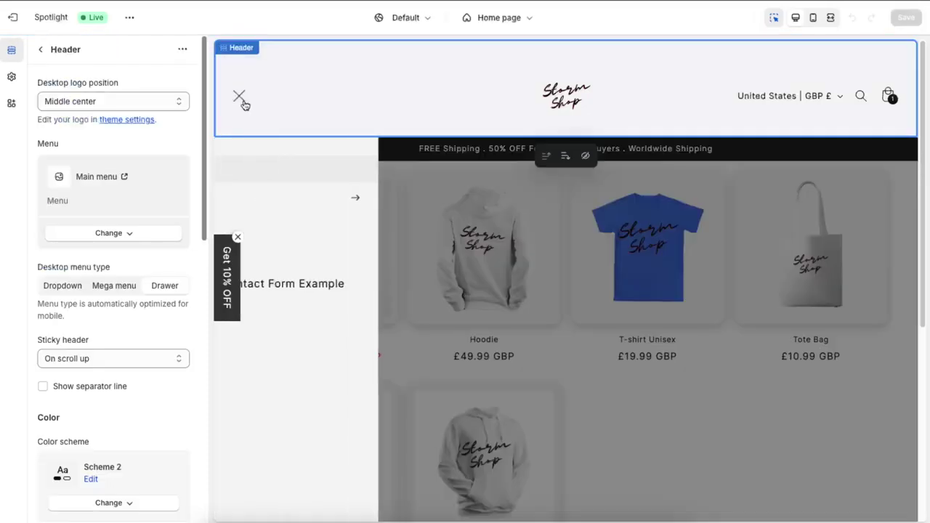
pyautogui.click(311, 284)
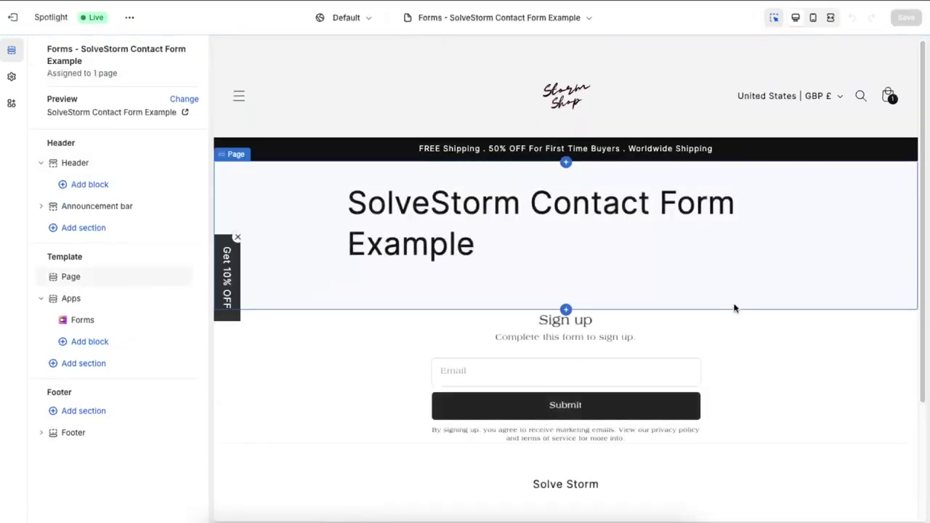
pyautogui.scroll(-1, 408, 310)
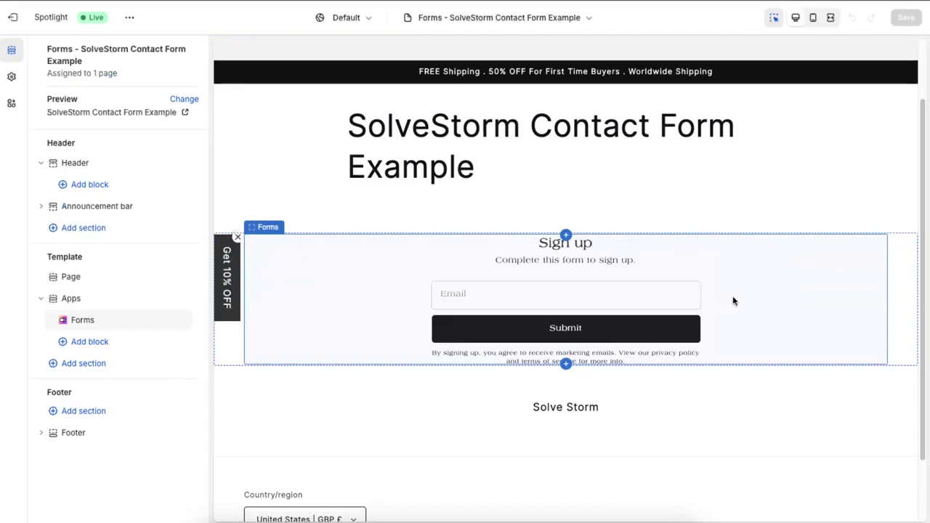